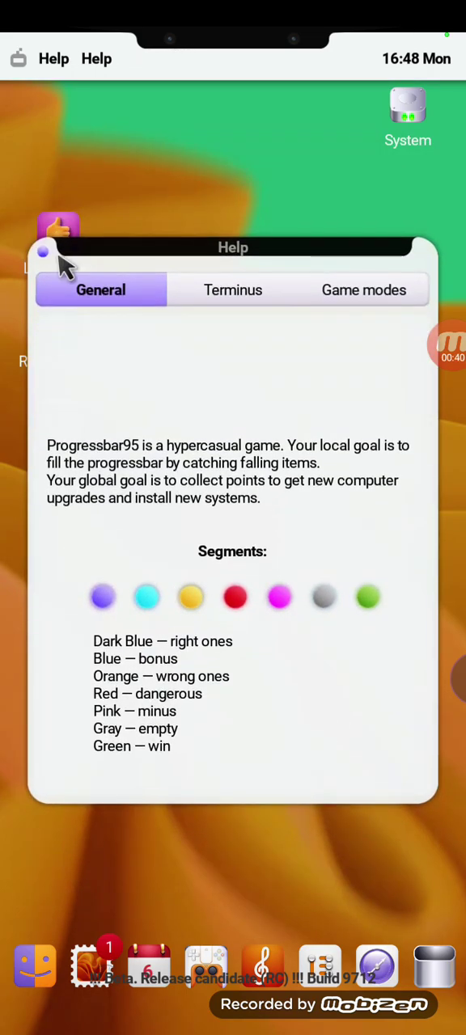
# Close the help window, load the saved game, and start Casual level 20.
pyautogui.click(48, 251)
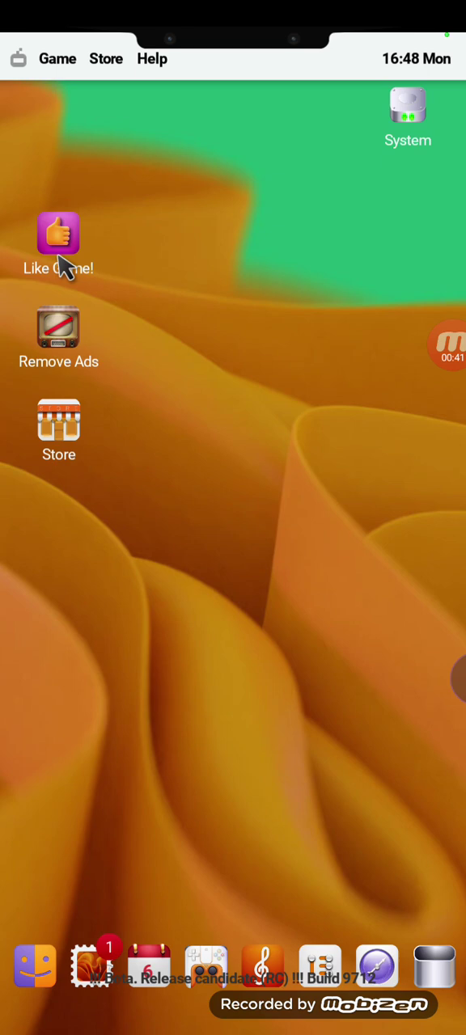
pyautogui.click(57, 58)
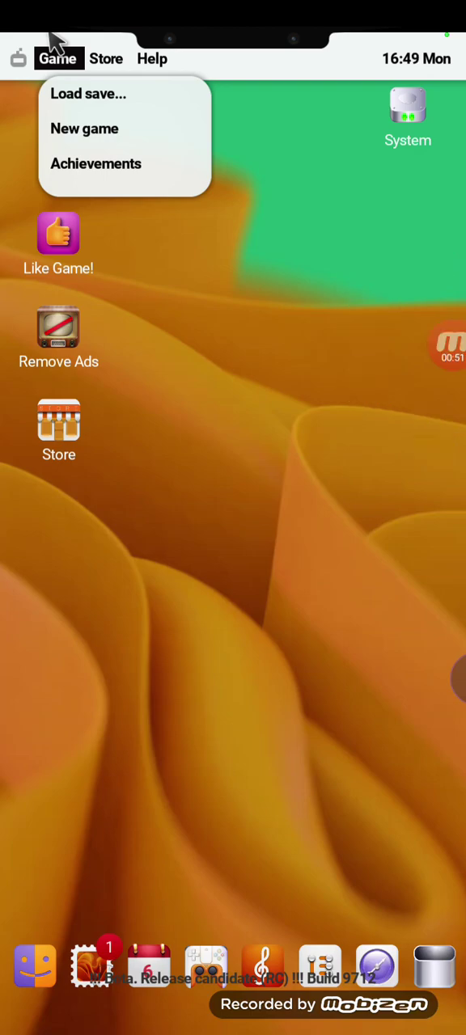
pyautogui.click(123, 96)
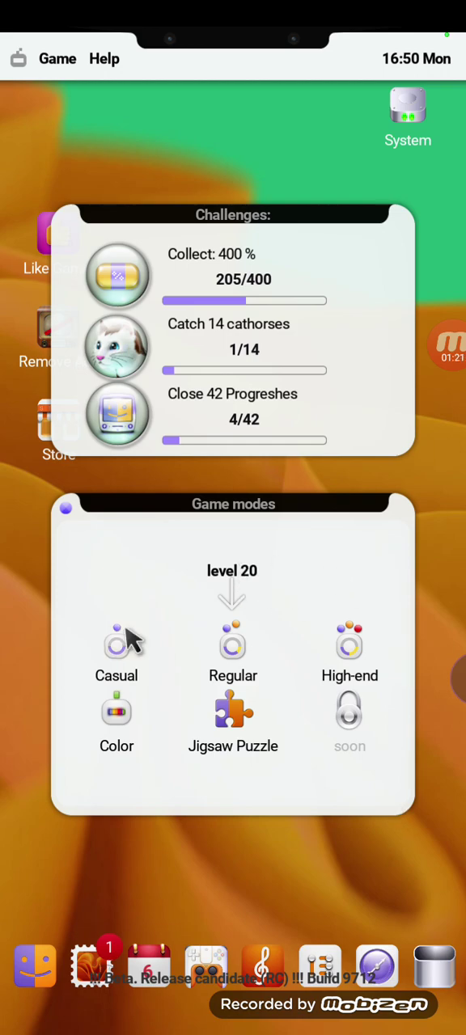
pyautogui.click(117, 647)
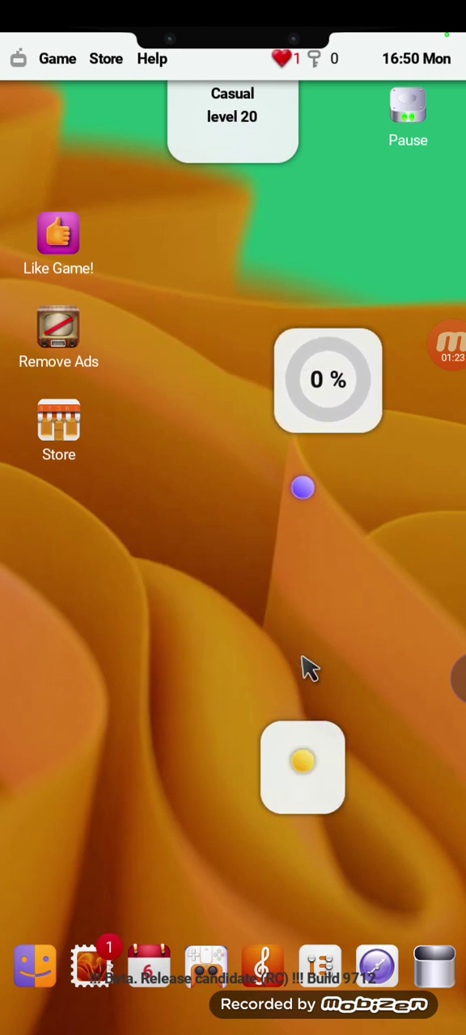
# Shoot segments into the level 20 bar and dismiss the Annoying pop-up.
pyautogui.click(309, 668)
pyautogui.click(364, 683)
pyautogui.click(311, 707)
pyautogui.click(353, 582)
pyautogui.click(396, 517)
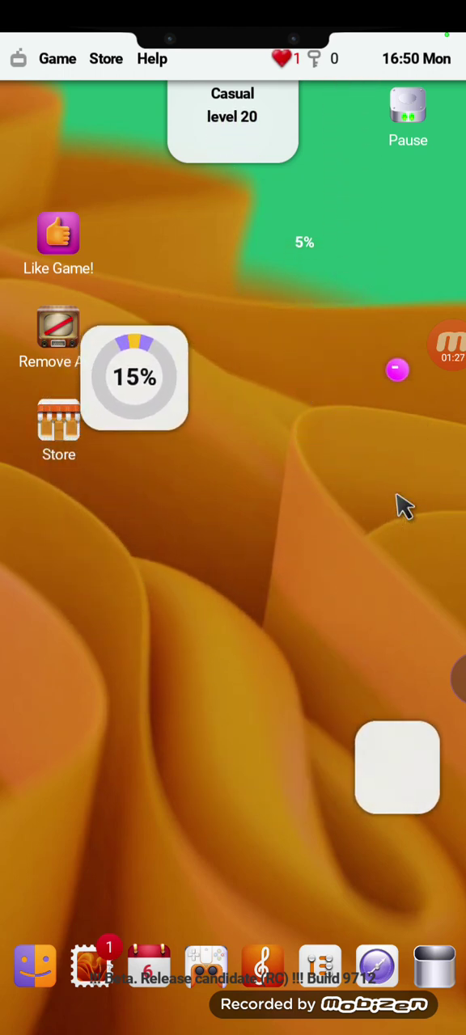
pyautogui.click(125, 639)
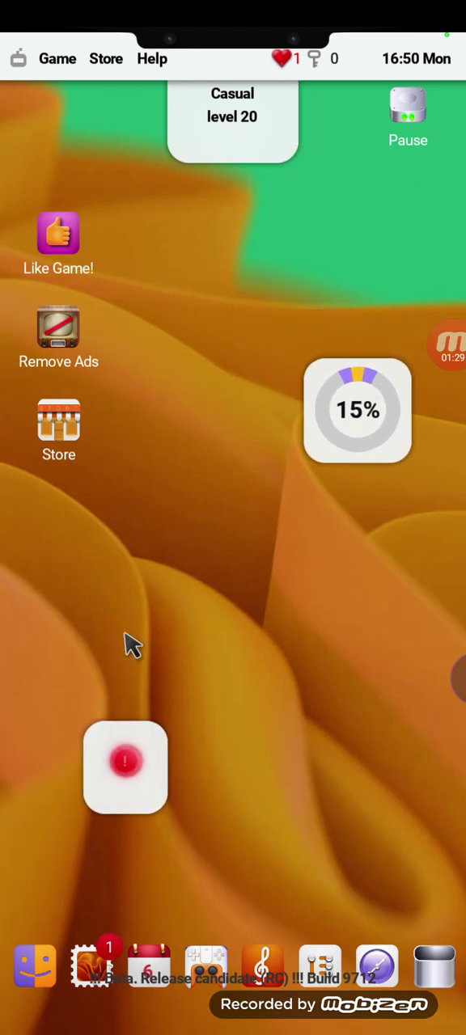
pyautogui.click(147, 692)
pyautogui.click(361, 728)
pyautogui.click(361, 684)
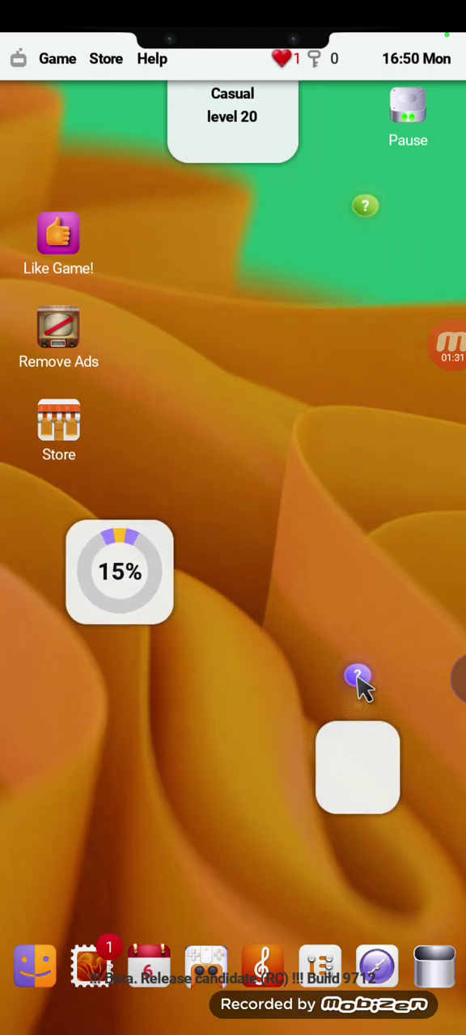
pyautogui.click(162, 692)
pyautogui.click(162, 695)
pyautogui.click(137, 728)
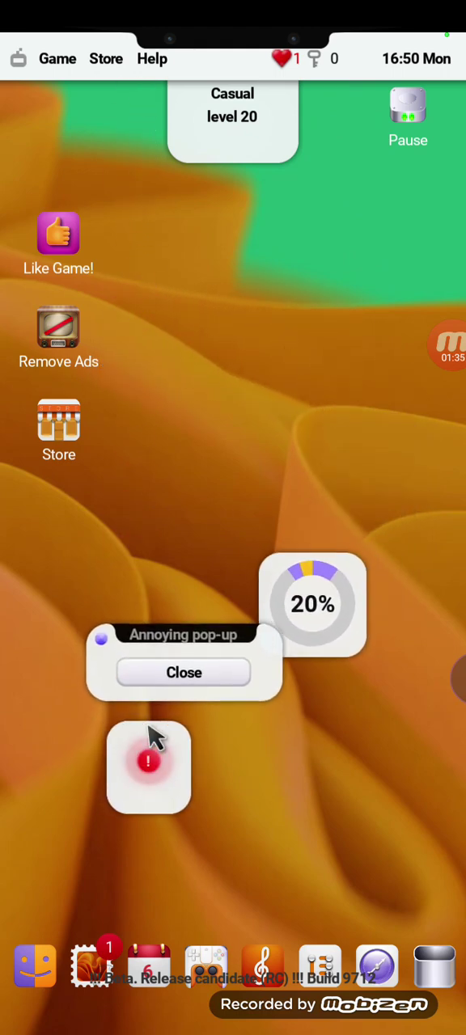
pyautogui.click(154, 738)
# Keep filling the bar, then dismiss the 'I'm amazing!' message.
pyautogui.click(384, 740)
pyautogui.click(185, 728)
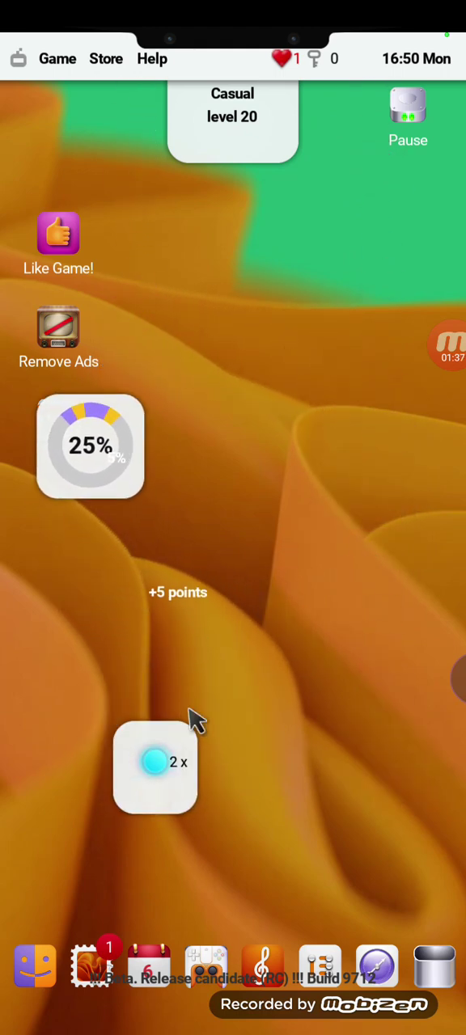
pyautogui.click(129, 712)
pyautogui.click(267, 683)
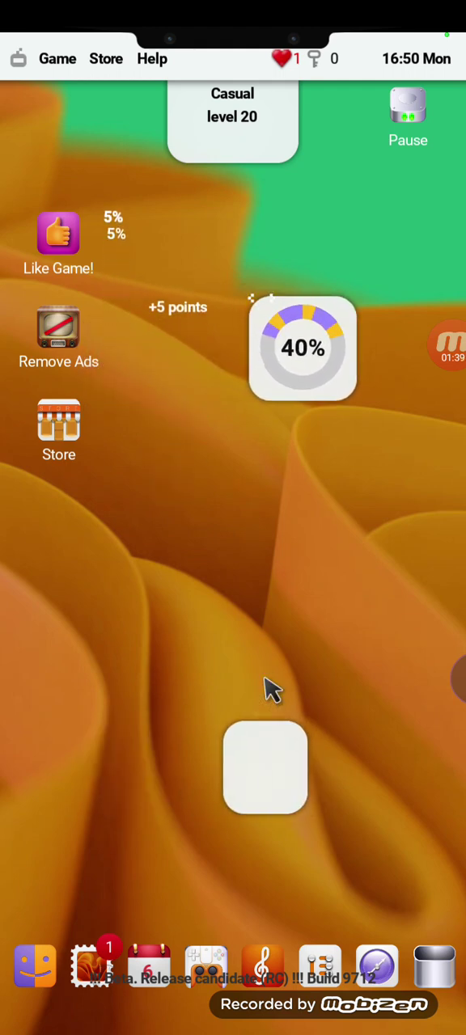
pyautogui.click(356, 692)
pyautogui.click(331, 694)
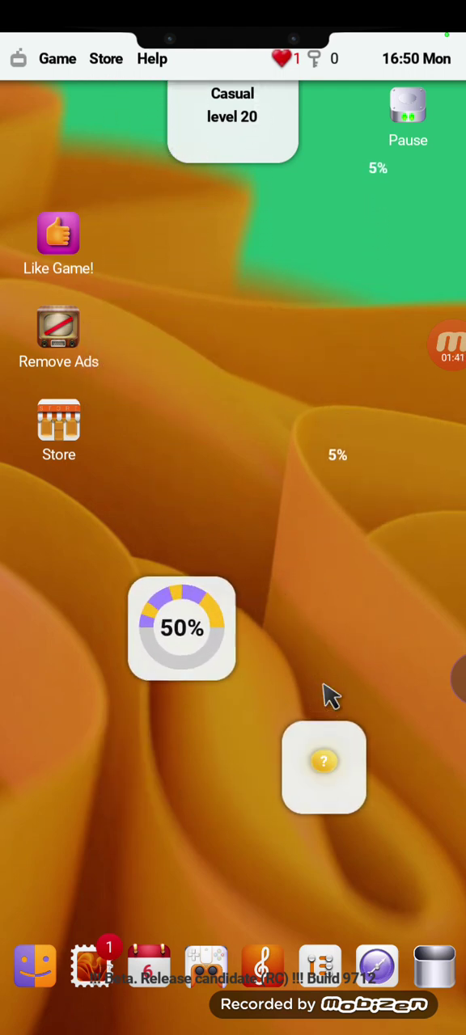
pyautogui.click(330, 694)
pyautogui.click(234, 711)
pyautogui.click(193, 696)
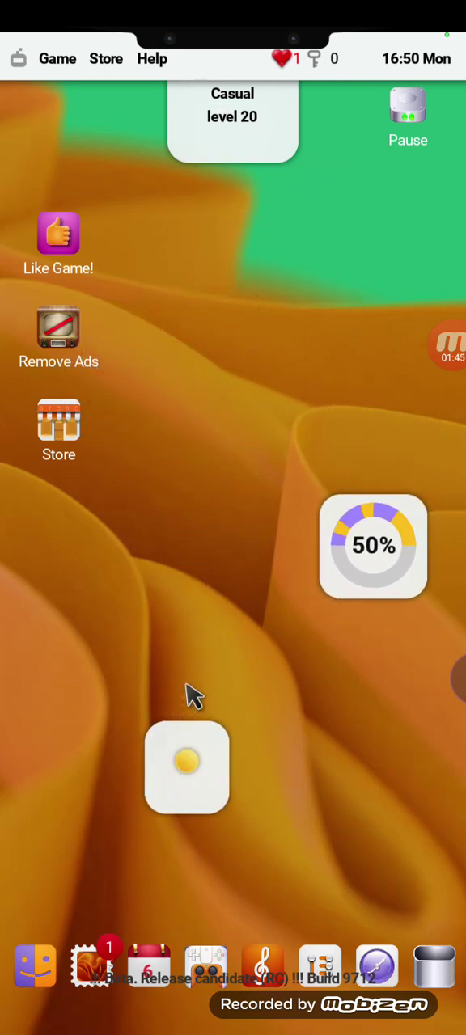
pyautogui.click(193, 696)
pyautogui.click(303, 704)
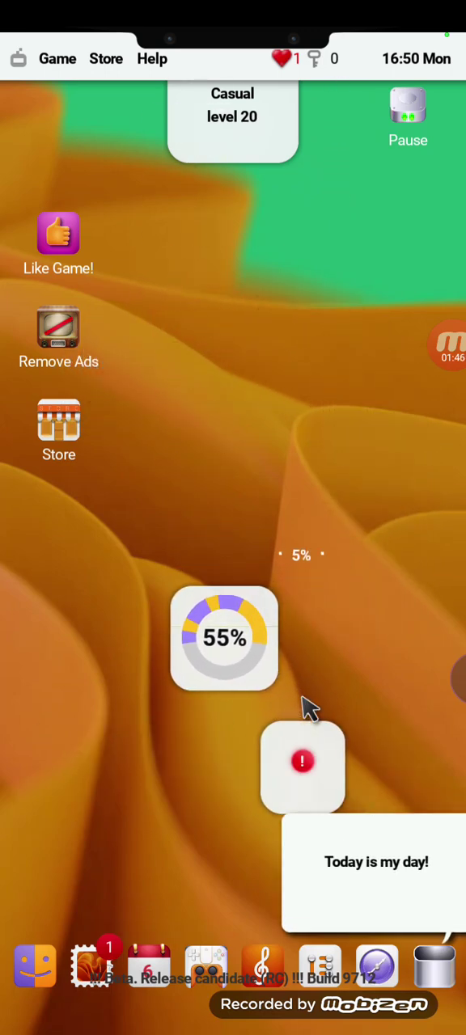
pyautogui.click(357, 669)
pyautogui.click(182, 643)
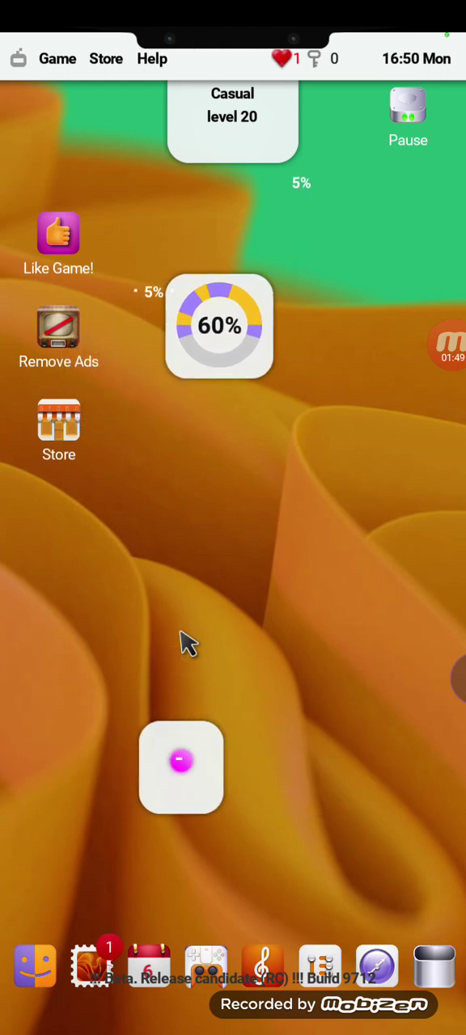
pyautogui.click(158, 689)
pyautogui.click(350, 684)
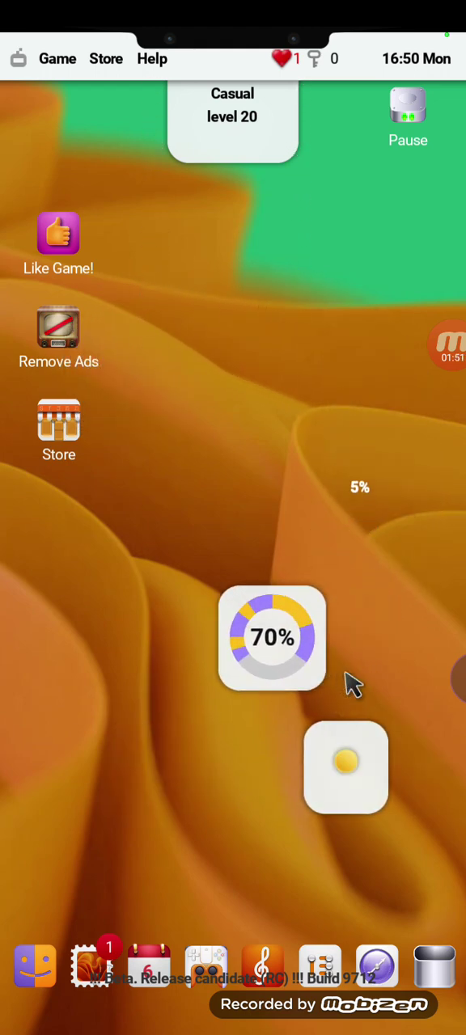
pyautogui.click(353, 683)
pyautogui.click(202, 728)
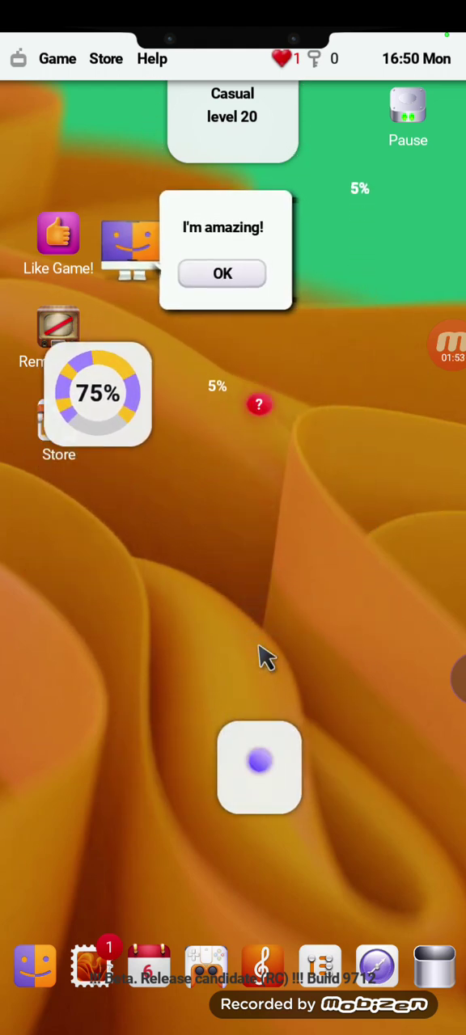
pyautogui.click(295, 638)
pyautogui.click(390, 647)
pyautogui.click(368, 667)
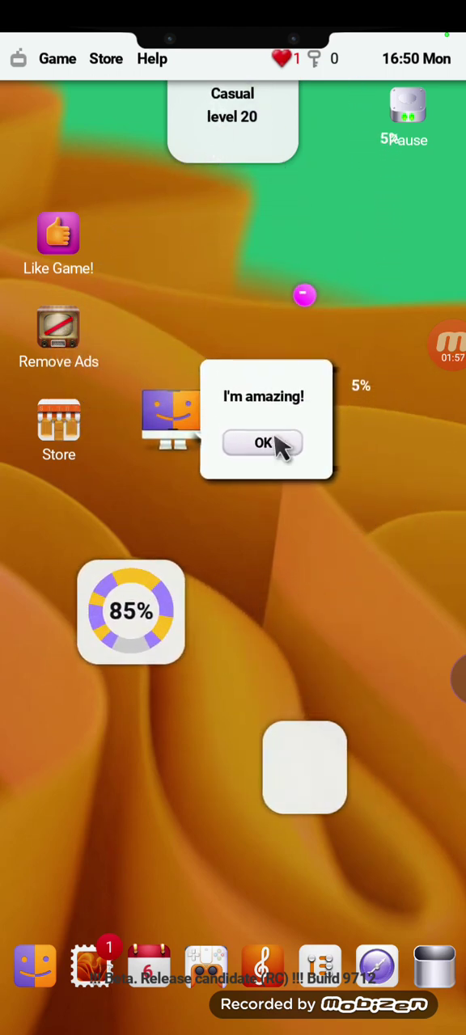
pyautogui.click(263, 443)
# Shoot the last pieces to complete the bar at 50% correct, 50% corrupted.
pyautogui.click(93, 622)
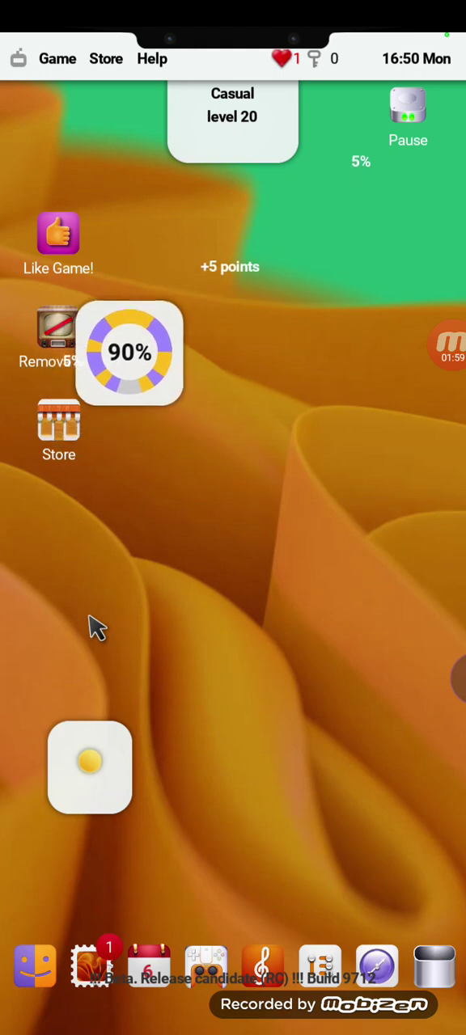
pyautogui.click(205, 602)
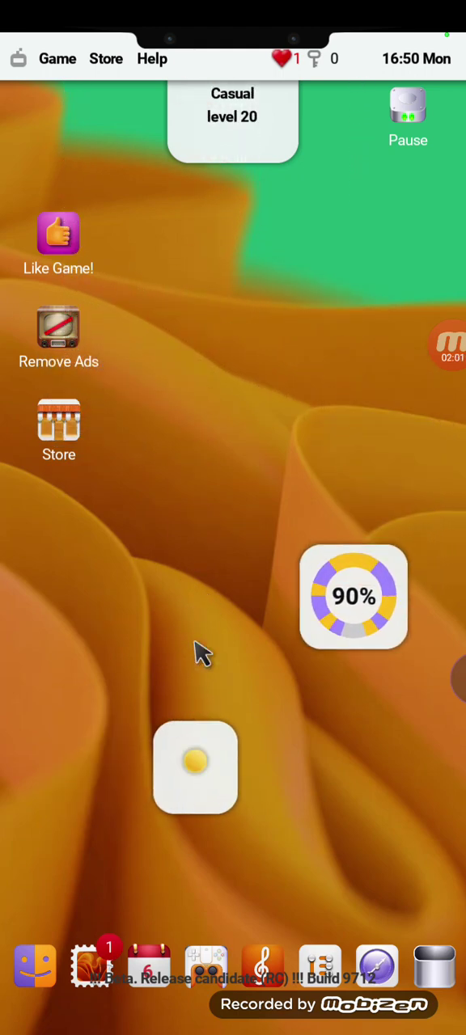
pyautogui.click(348, 671)
pyautogui.click(166, 732)
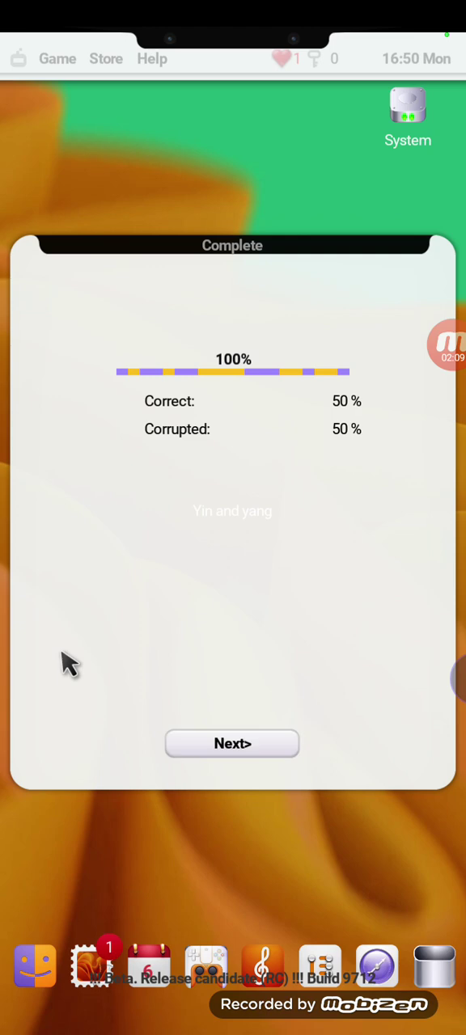
# Skip the ad and results screens, leaving BOS progress at 16.08%, and return to the desktop.
pyautogui.click(254, 742)
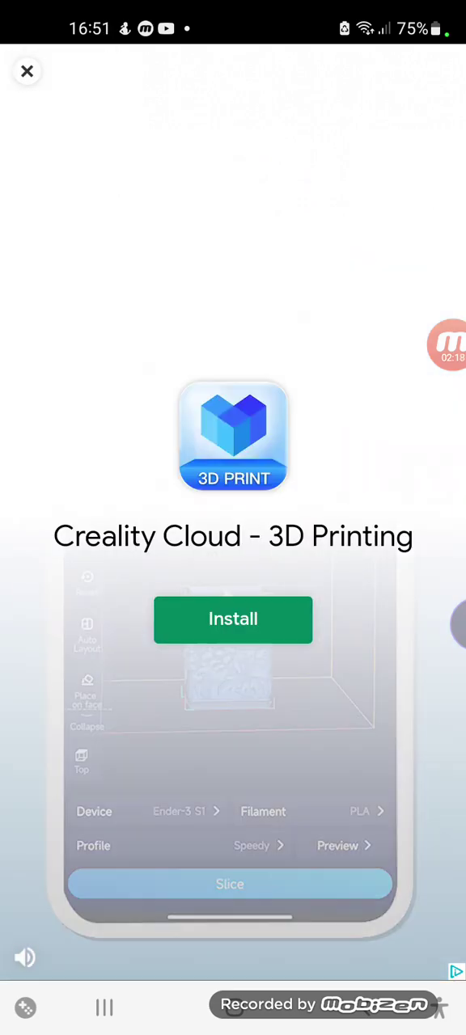
pyautogui.click(26, 71)
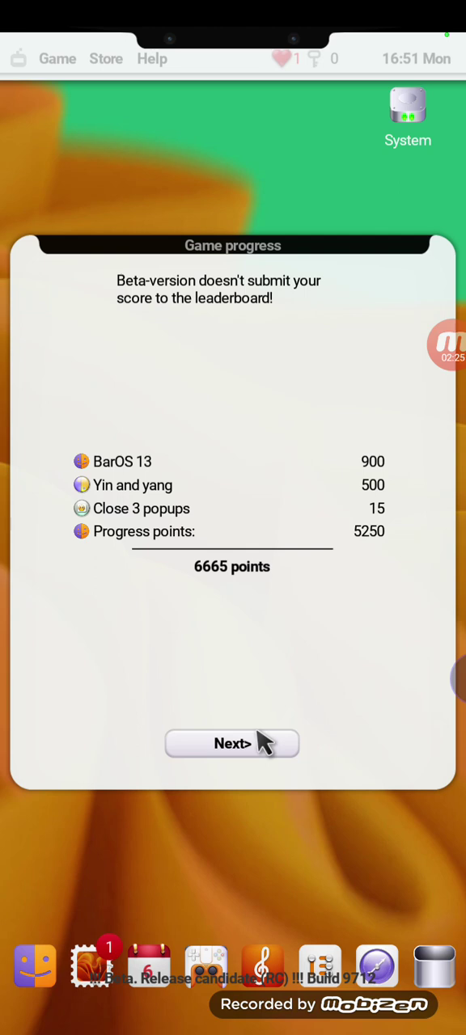
pyautogui.click(265, 743)
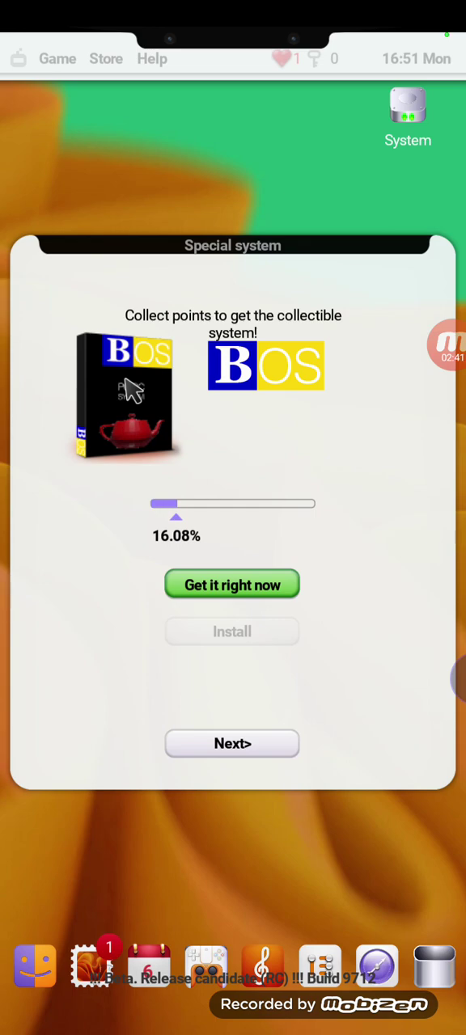
pyautogui.click(233, 743)
pyautogui.click(89, 503)
pyautogui.click(19, 59)
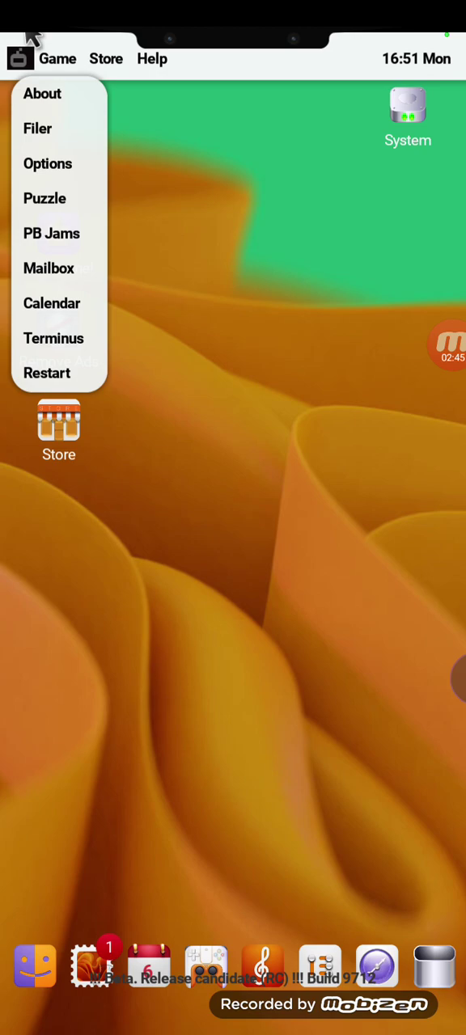
pyautogui.click(19, 58)
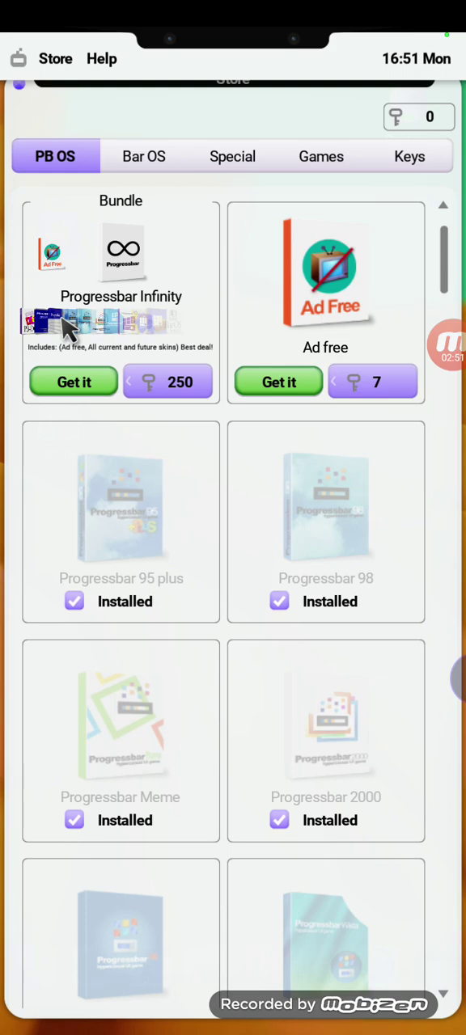
pyautogui.click(21, 85)
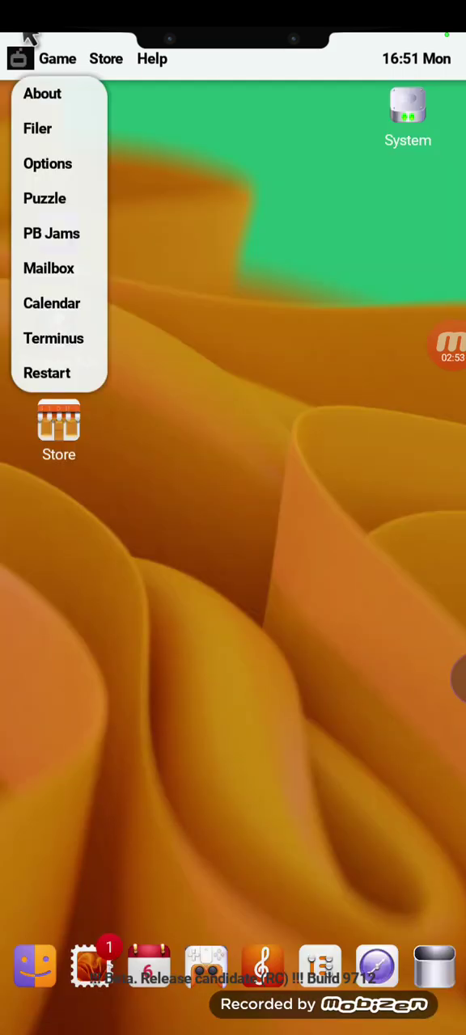
pyautogui.click(47, 373)
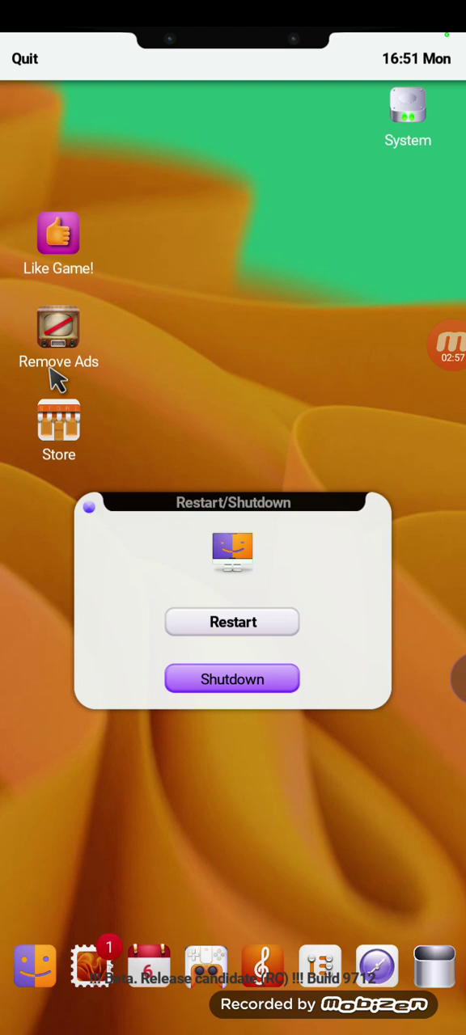
pyautogui.click(90, 507)
pyautogui.click(56, 58)
# Load the save, start Casual level 21, and shoot the bar toward 40%.
pyautogui.click(110, 98)
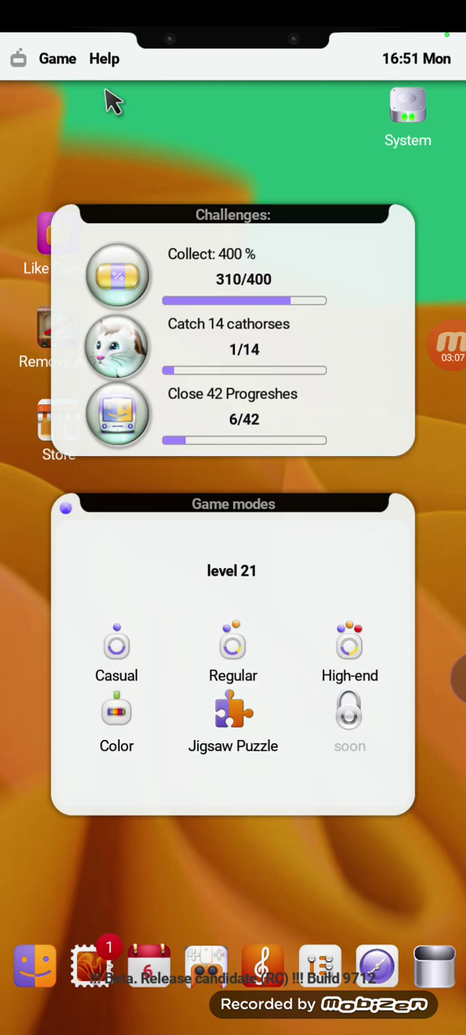
pyautogui.click(116, 647)
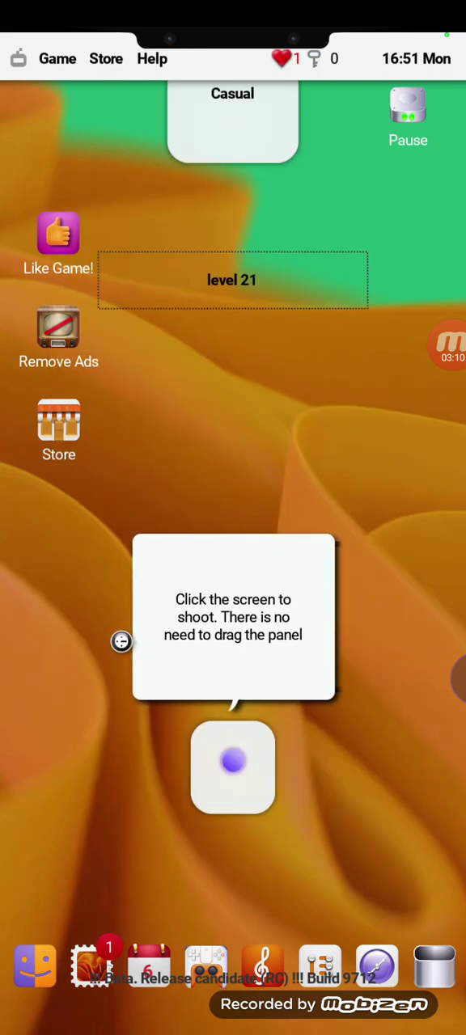
pyautogui.click(354, 666)
pyautogui.click(355, 655)
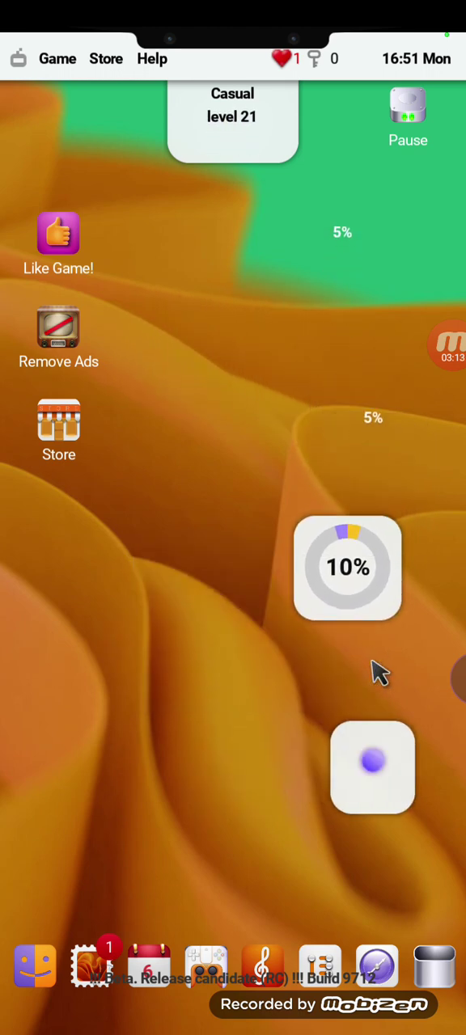
pyautogui.click(380, 673)
pyautogui.click(328, 667)
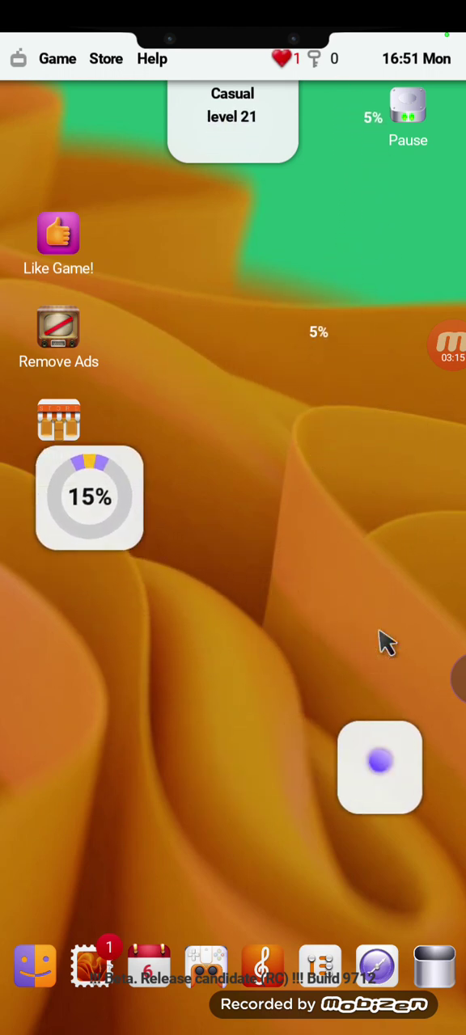
pyautogui.click(198, 603)
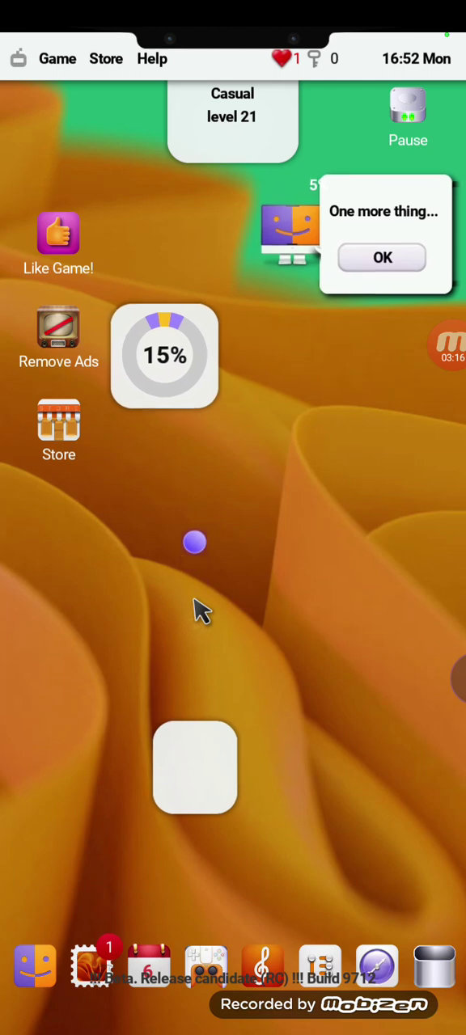
pyautogui.click(348, 687)
pyautogui.click(376, 686)
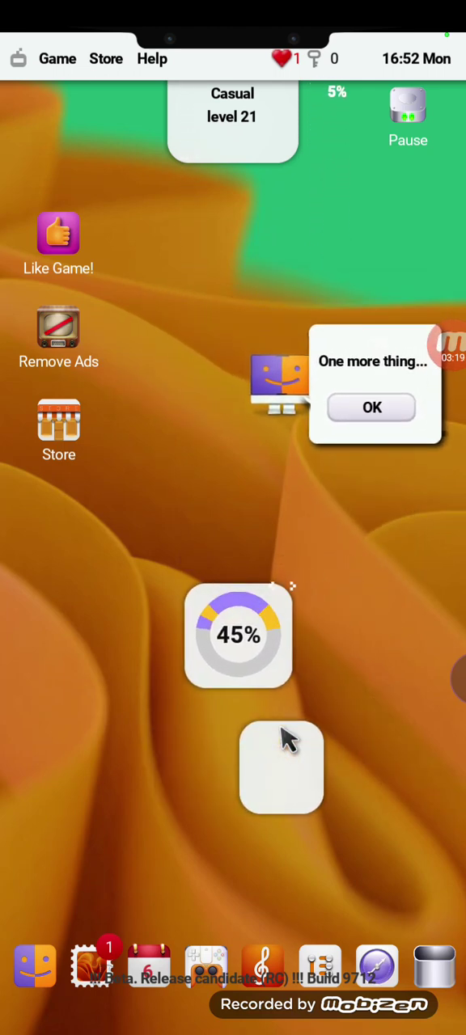
pyautogui.click(356, 461)
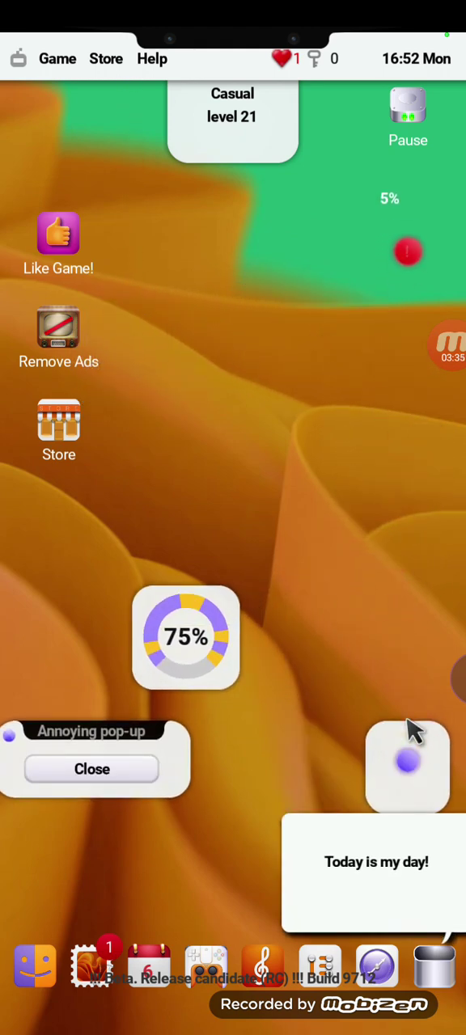
# Close the Annoying pop-up and catch falling segments to reach 95%.
pyautogui.click(91, 769)
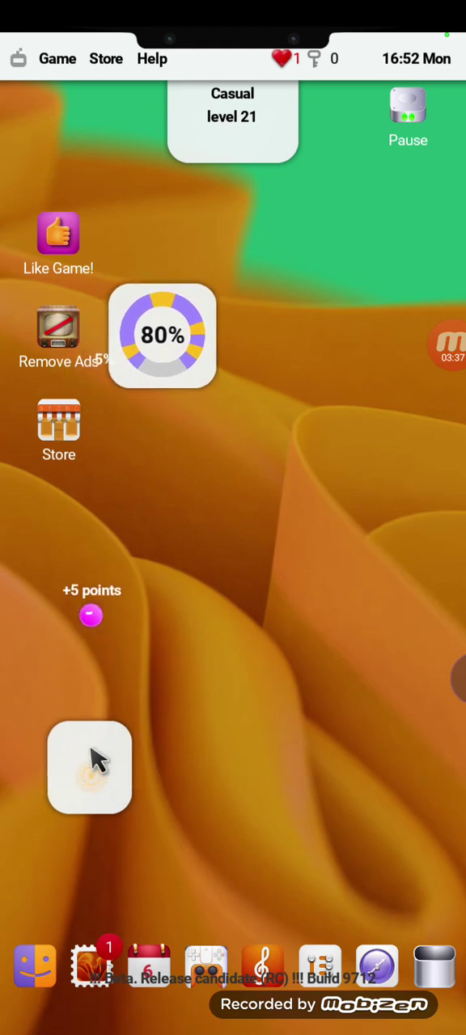
pyautogui.click(331, 752)
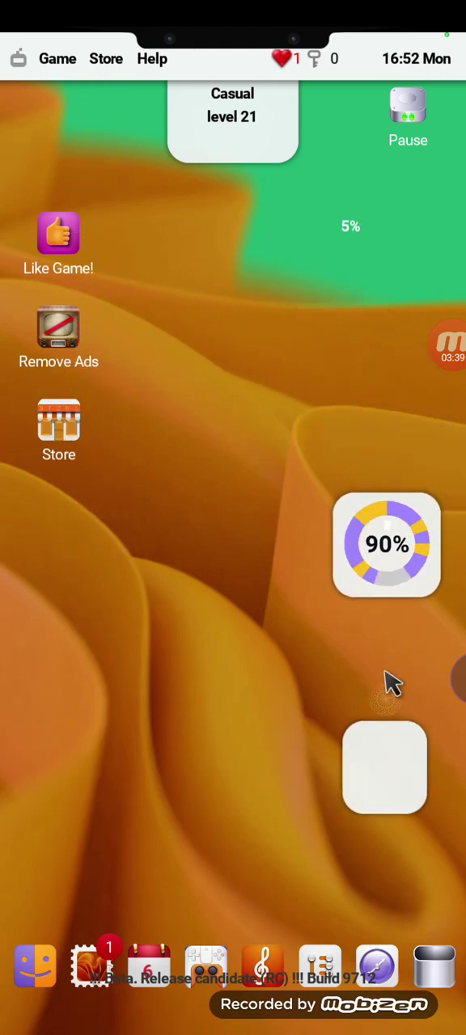
pyautogui.click(388, 752)
pyautogui.click(275, 750)
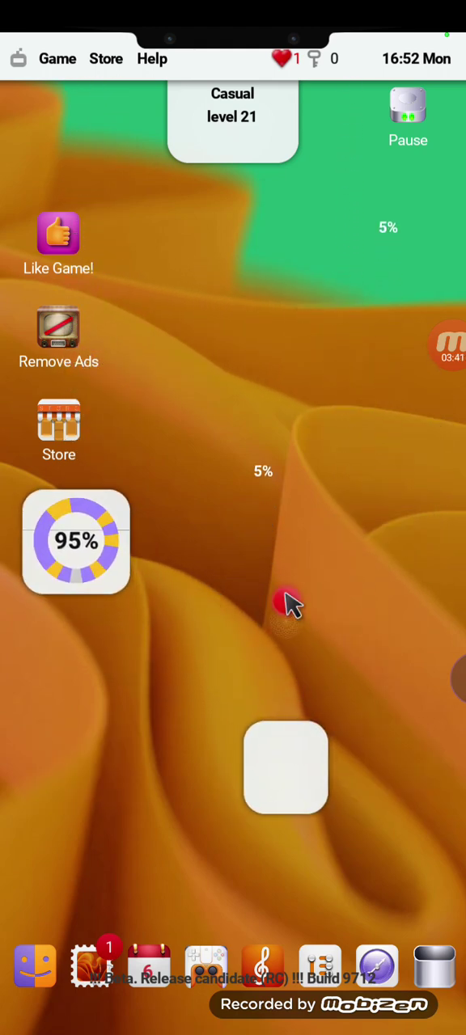
pyautogui.click(200, 627)
pyautogui.click(356, 630)
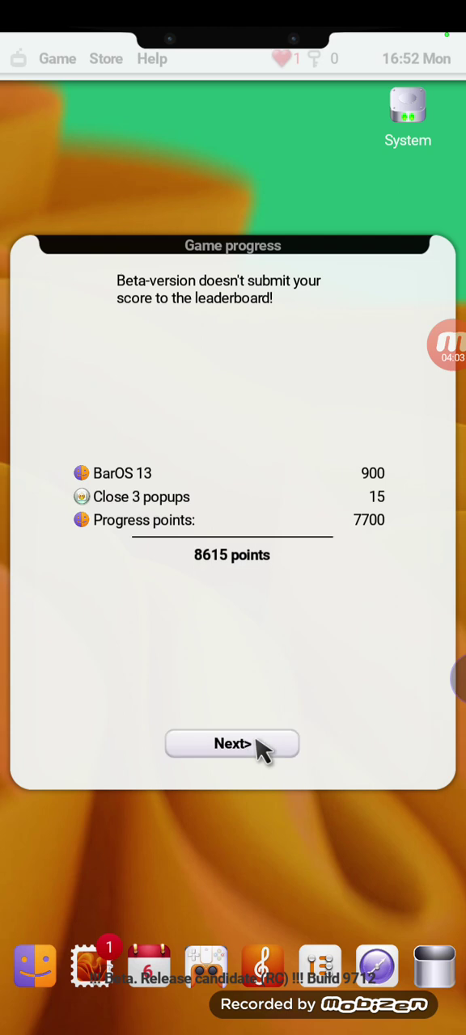
# Skip level 21's score summary, the BOS progress at 16.37%, and unlocked wallpapers.
pyautogui.click(250, 744)
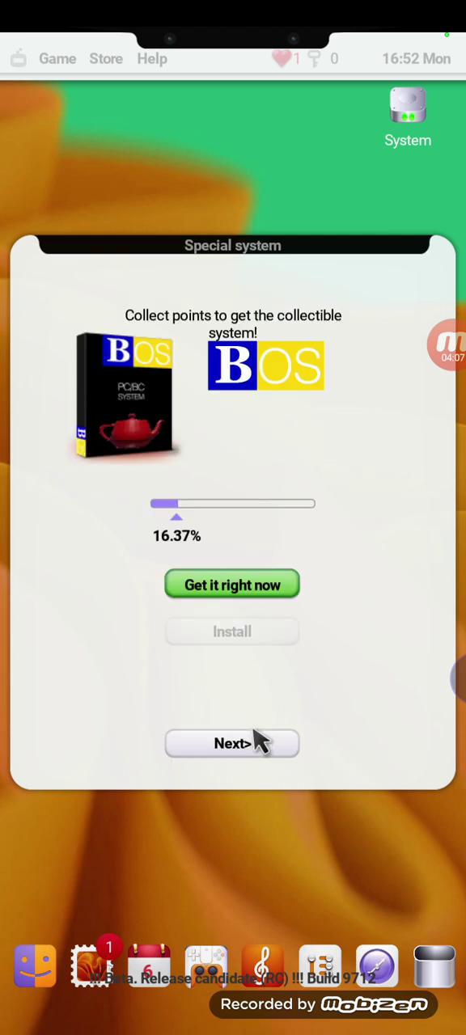
pyautogui.click(232, 744)
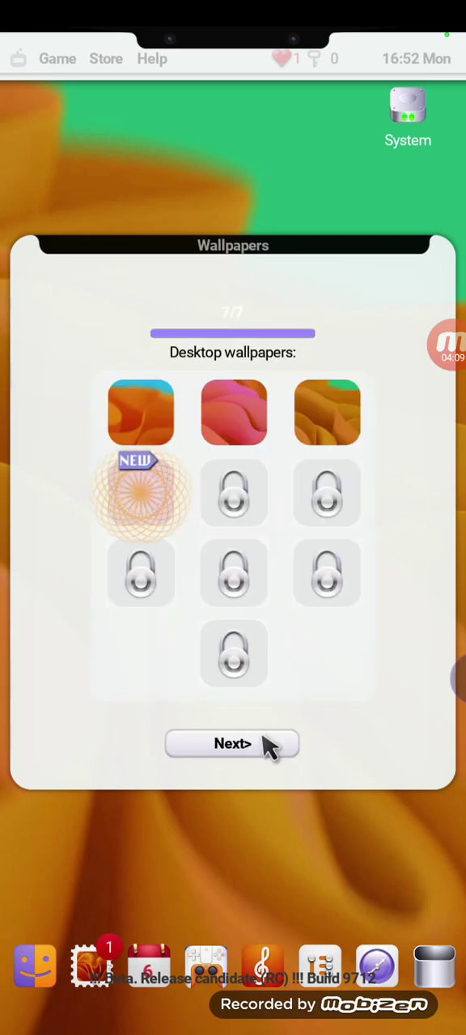
pyautogui.click(257, 739)
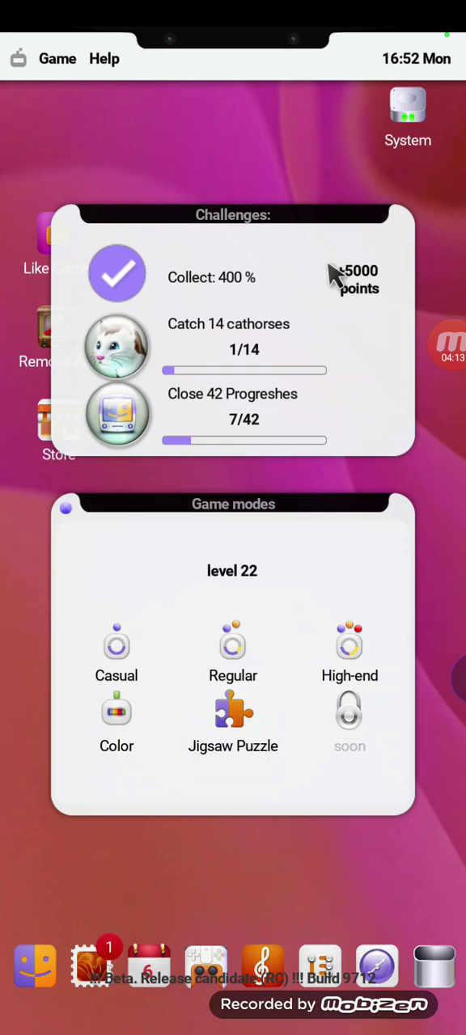
# Start Casual level 22, shoot segments, and close the Annoying pop-up to finish at 13190 points.
pyautogui.click(116, 655)
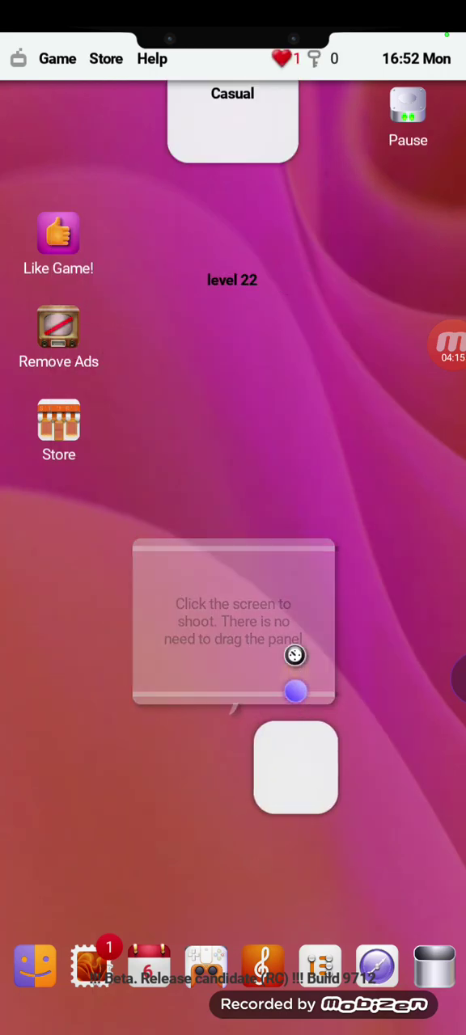
pyautogui.click(295, 605)
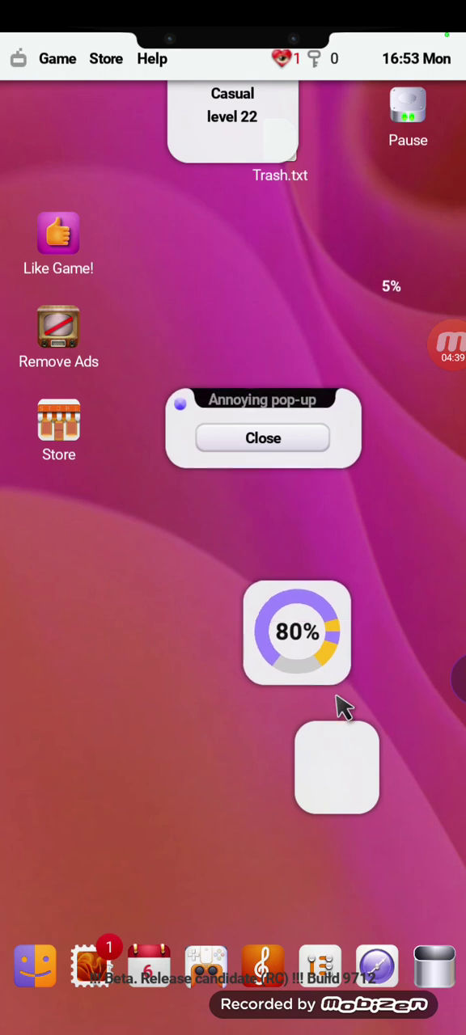
pyautogui.click(275, 434)
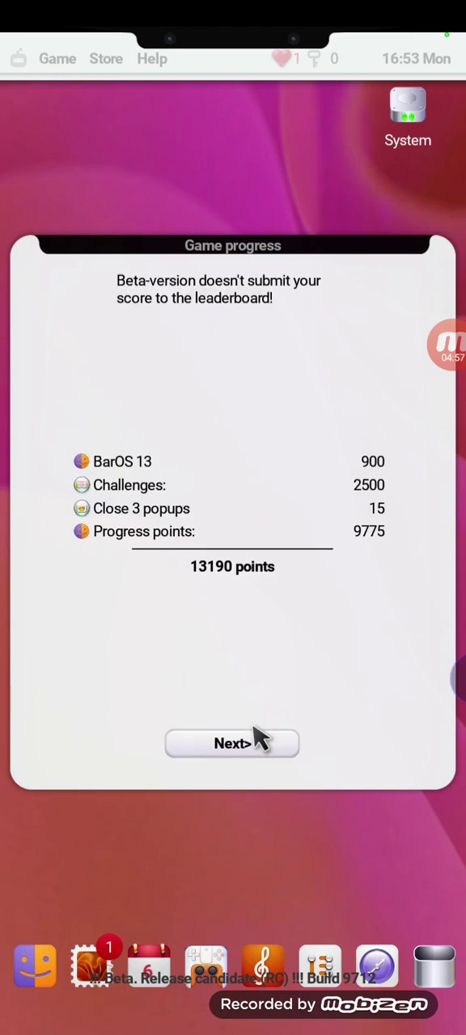
# Skip level 22's score and the BOS progress at 16.49%, then start Casual level 23.
pyautogui.click(257, 742)
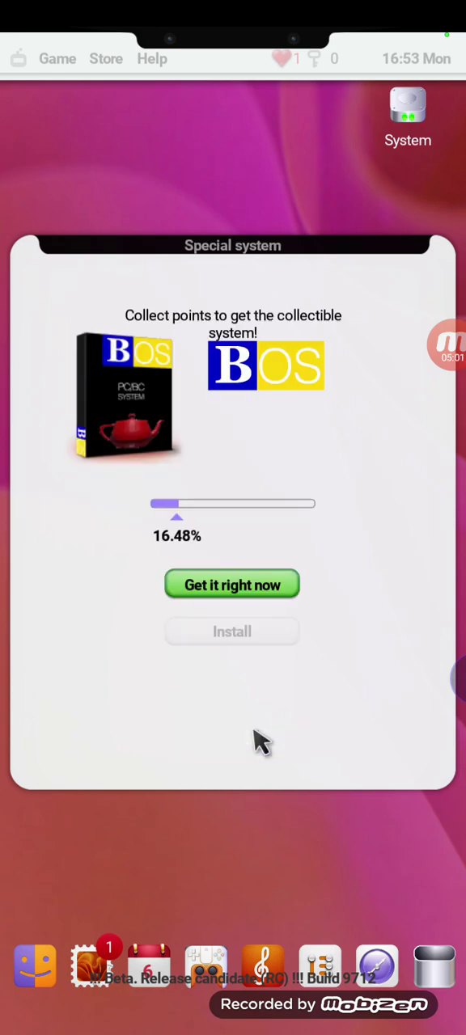
pyautogui.click(258, 742)
pyautogui.click(115, 651)
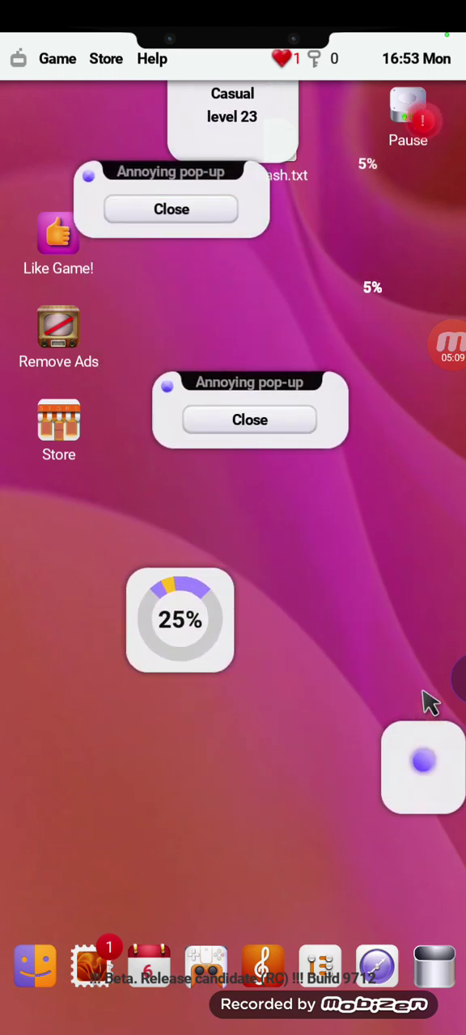
# Close both Annoying pop-ups and dismiss the 'I'm better than ever!' message.
pyautogui.click(249, 420)
pyautogui.click(206, 209)
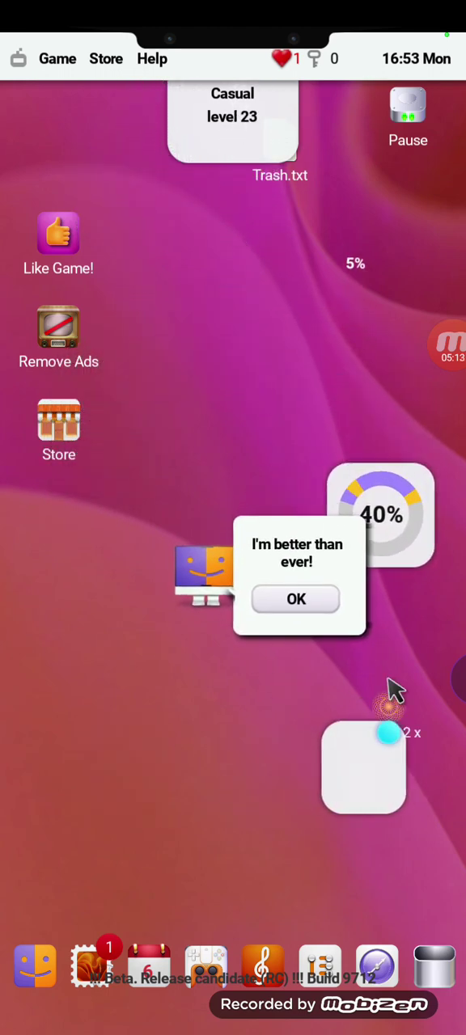
pyautogui.click(290, 608)
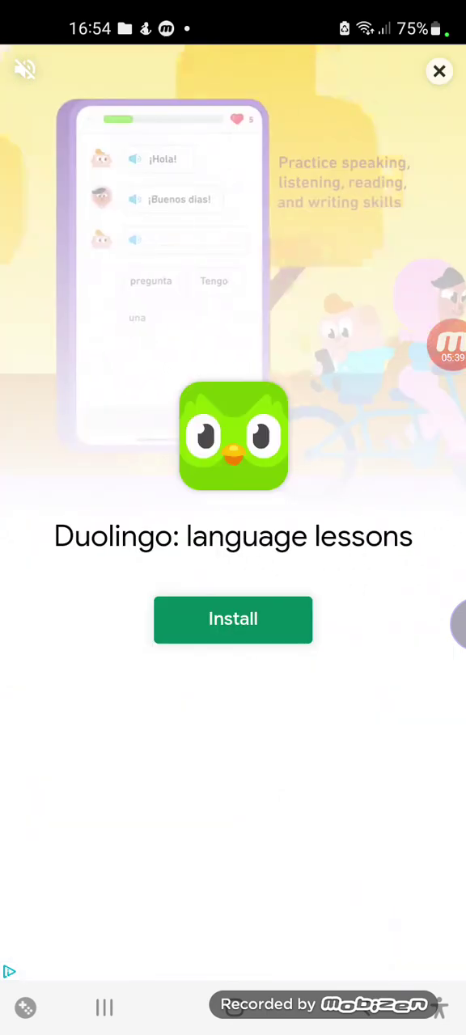
# Close the Duolingo ad, skip the BOS progress at 17.14%, and start Casual level 24.
pyautogui.click(439, 71)
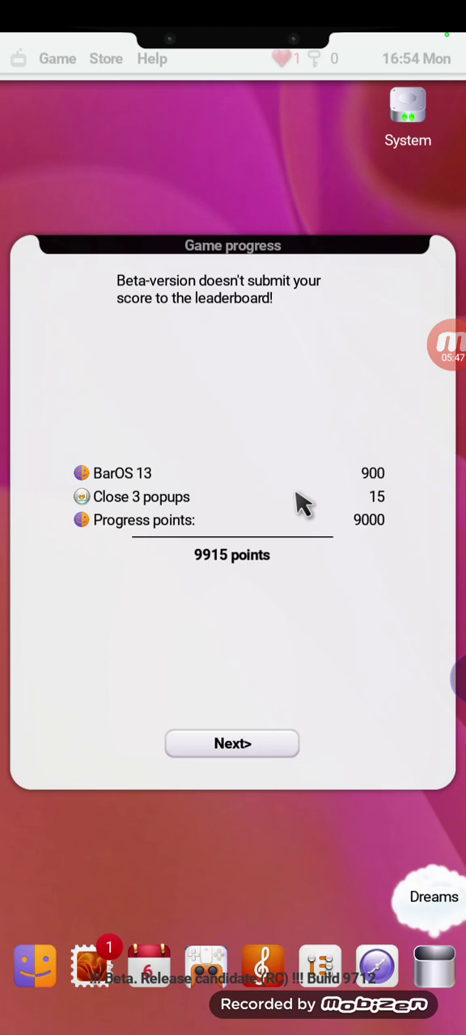
pyautogui.click(232, 743)
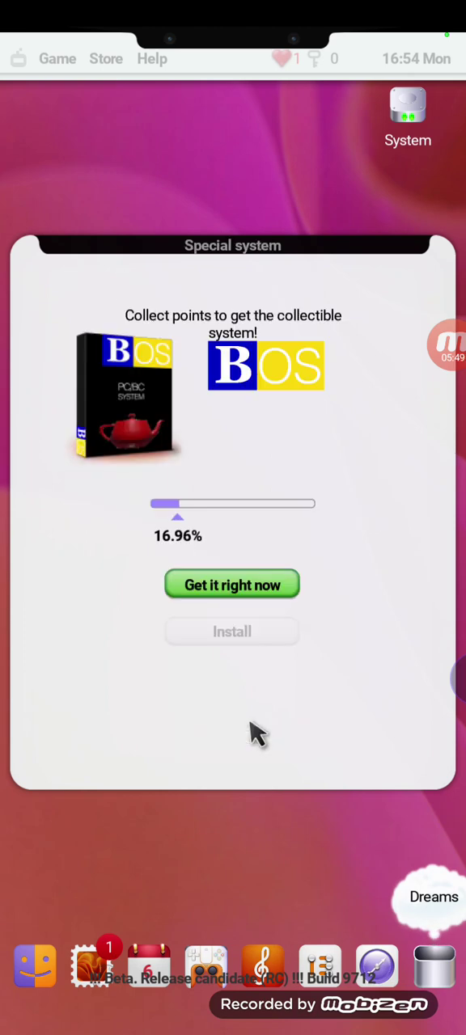
pyautogui.click(243, 743)
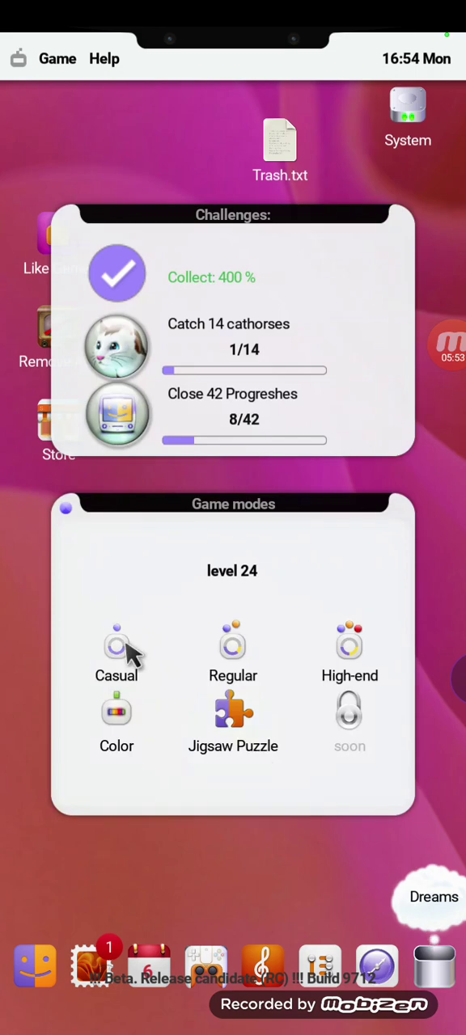
pyautogui.click(117, 648)
pyautogui.click(295, 675)
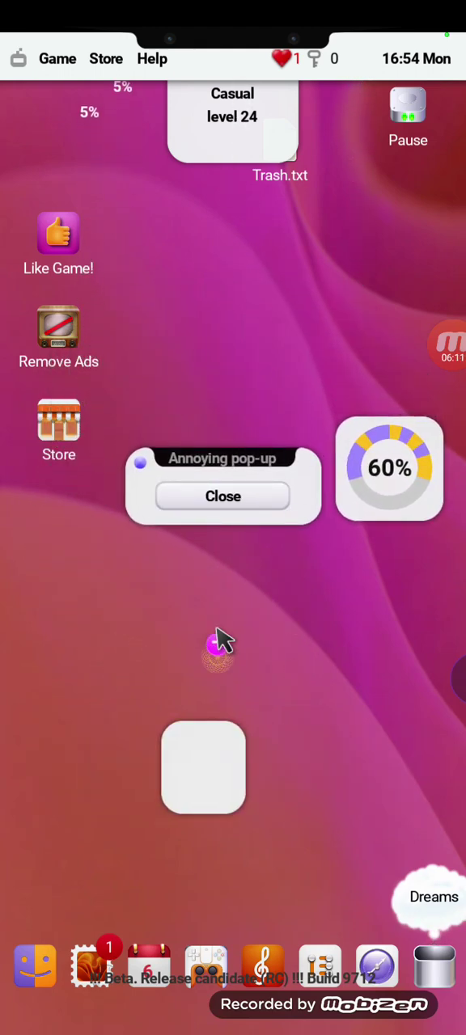
# Close two Annoying pop-ups and shoot the final segment, finishing at 8410 points.
pyautogui.click(222, 496)
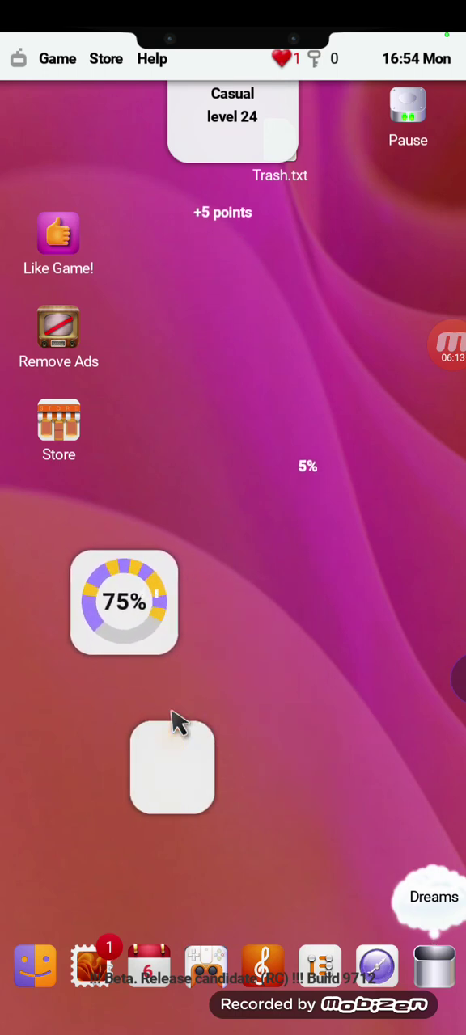
pyautogui.click(382, 754)
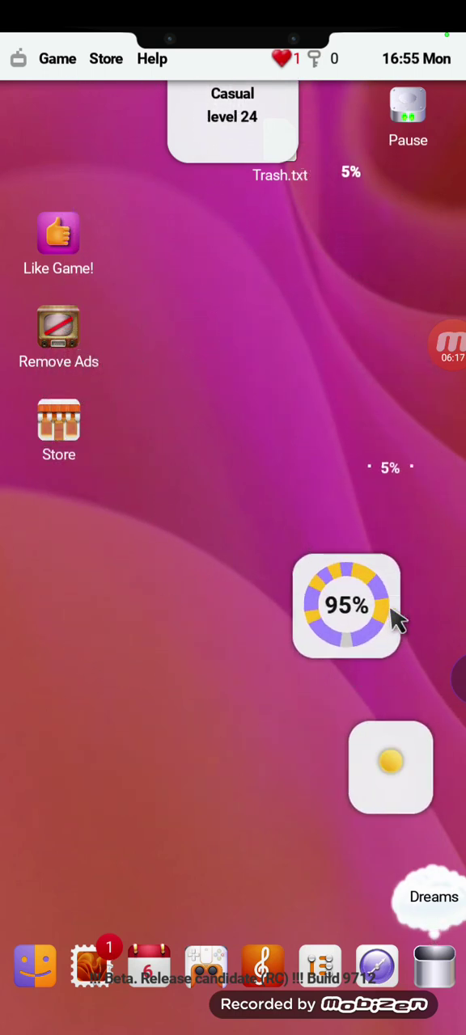
pyautogui.click(396, 619)
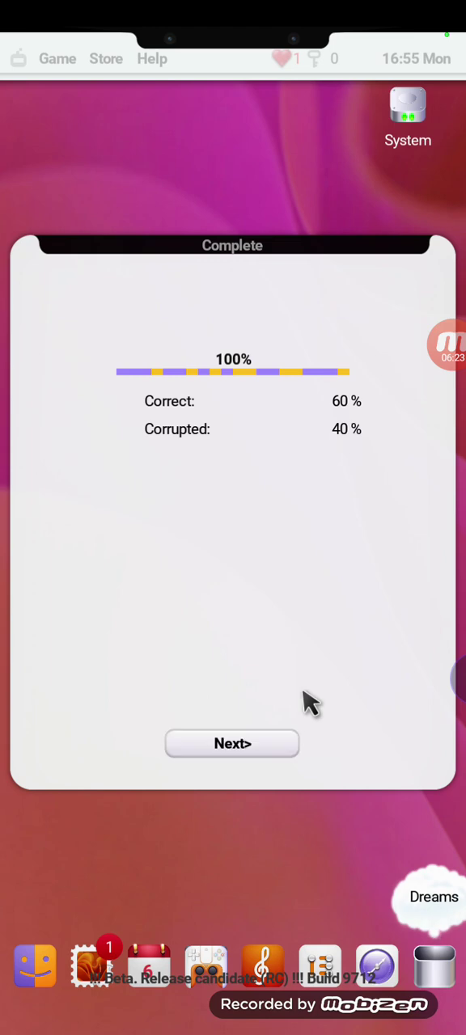
# Move past the level 24 score and 17.42% BOS progress screens, then close the Game modes panel.
pyautogui.click(242, 738)
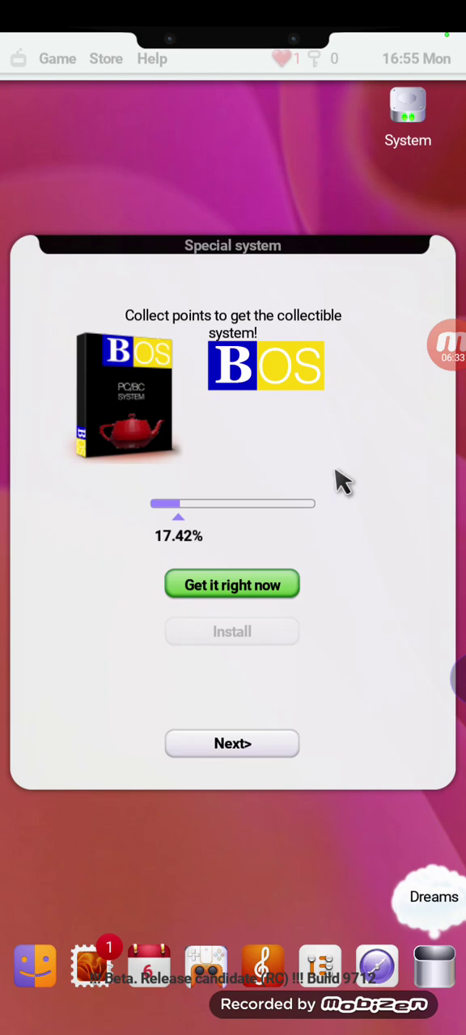
pyautogui.click(232, 743)
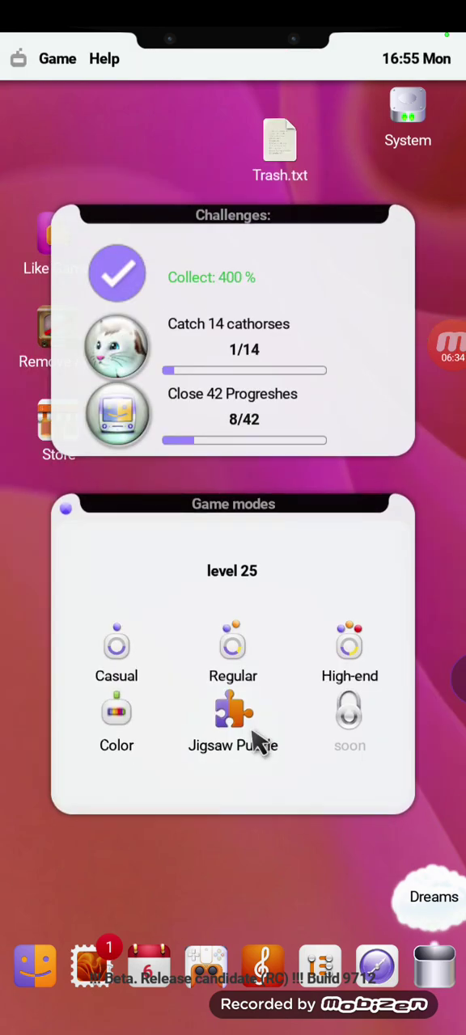
pyautogui.click(67, 509)
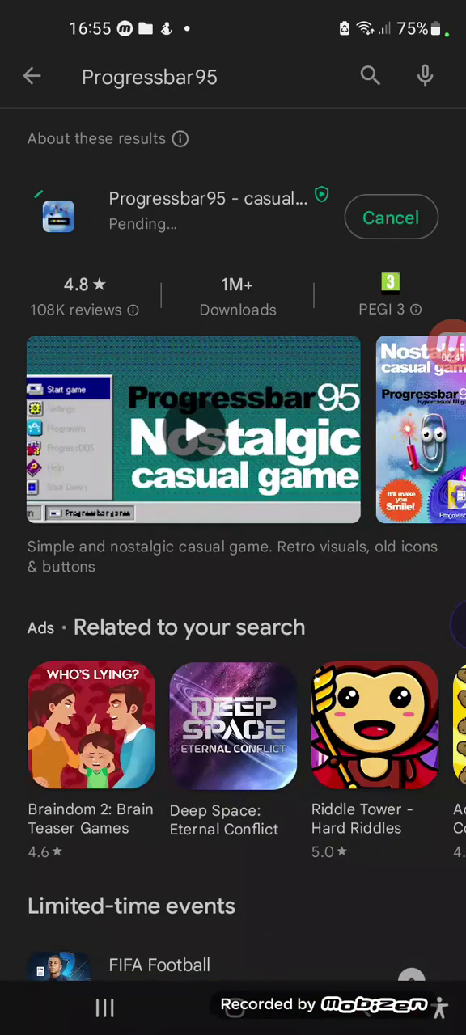
# Open the Progressbar95 - casual game (Beta) page from the Play Store search results.
pyautogui.click(208, 210)
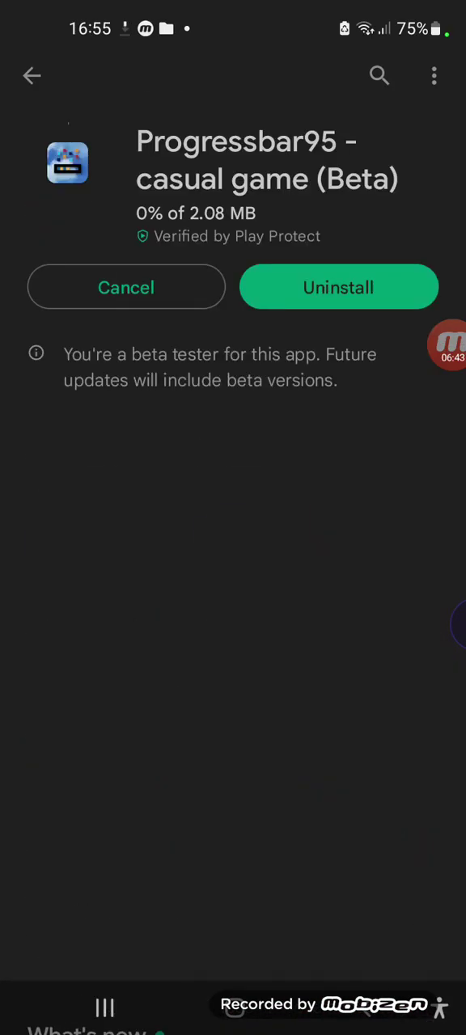